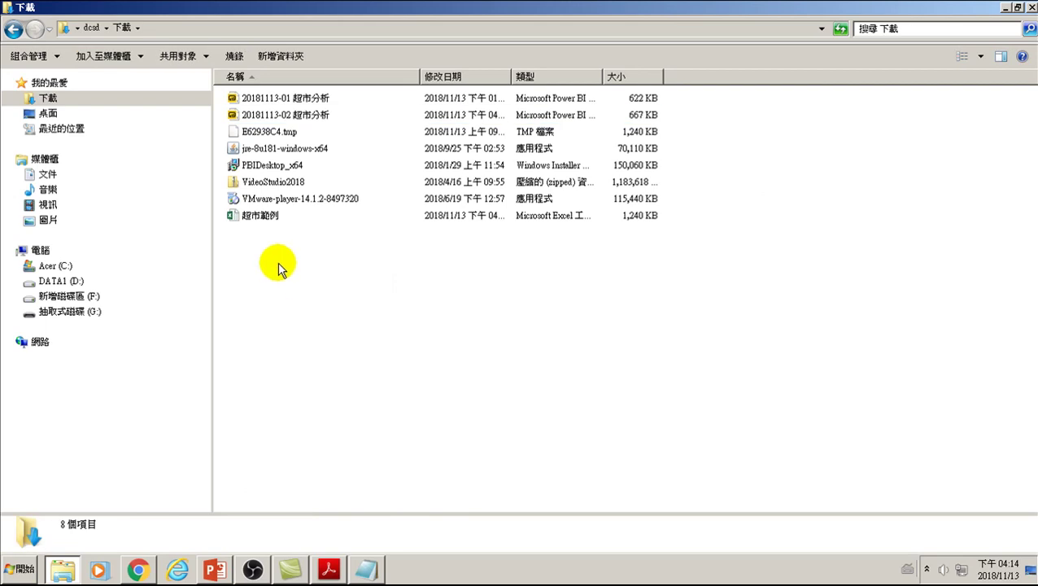
Open drive G: and the 講義 folder, briefly looking inside 0_台北市政府公訓中心.
left_click(69, 311)
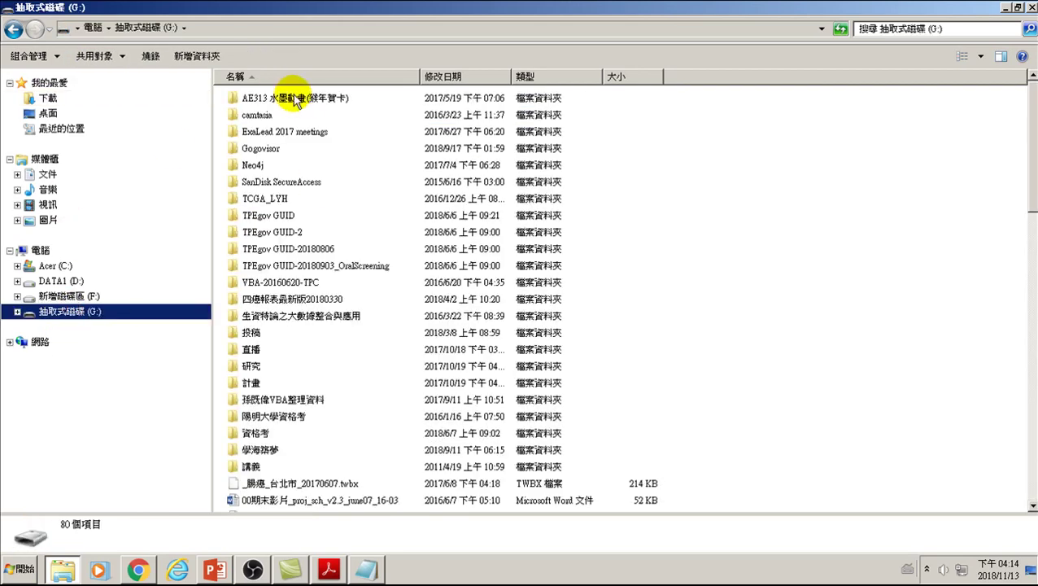
double_click(252, 467)
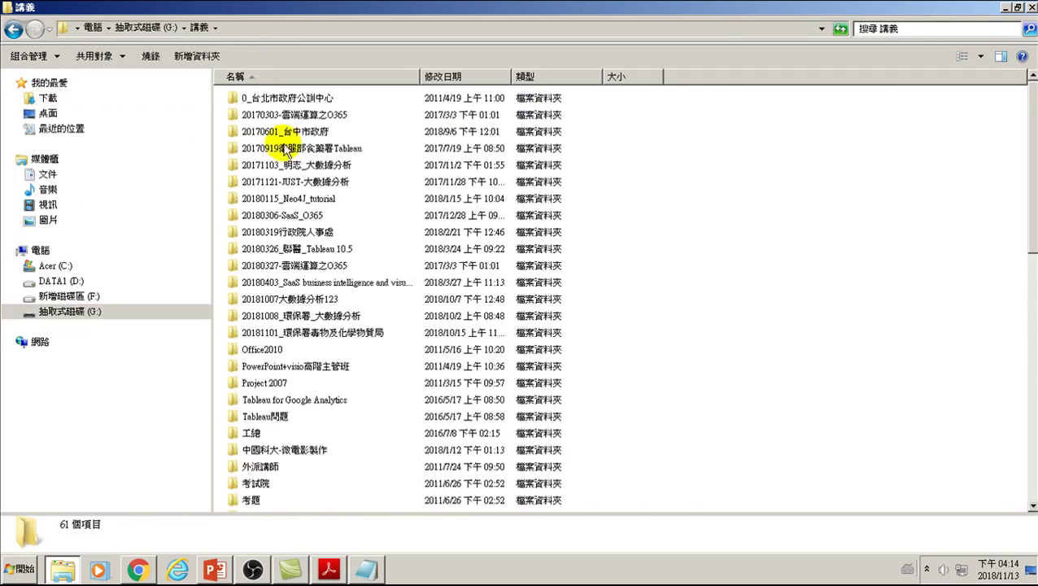
left_click(281, 99)
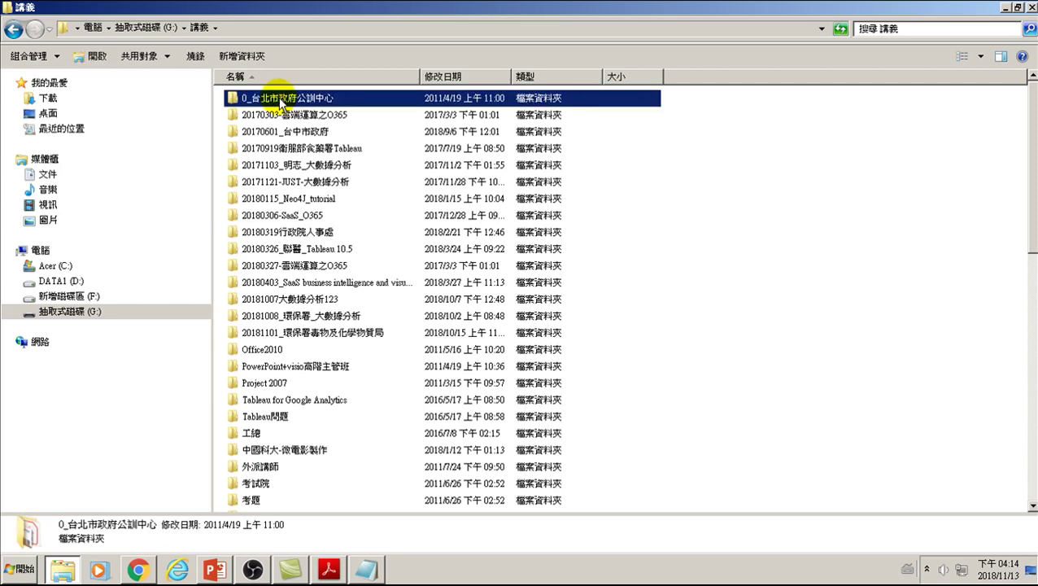
double_click(280, 100)
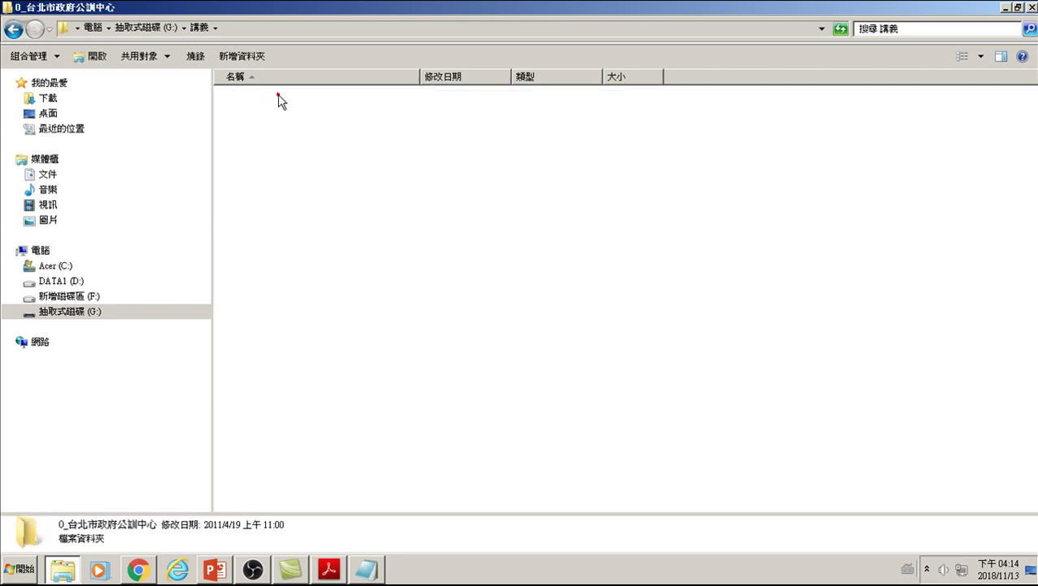
scroll(253, 174, "down", 4)
scroll(269, 317, "down", 3)
scroll(261, 269, "up", 6)
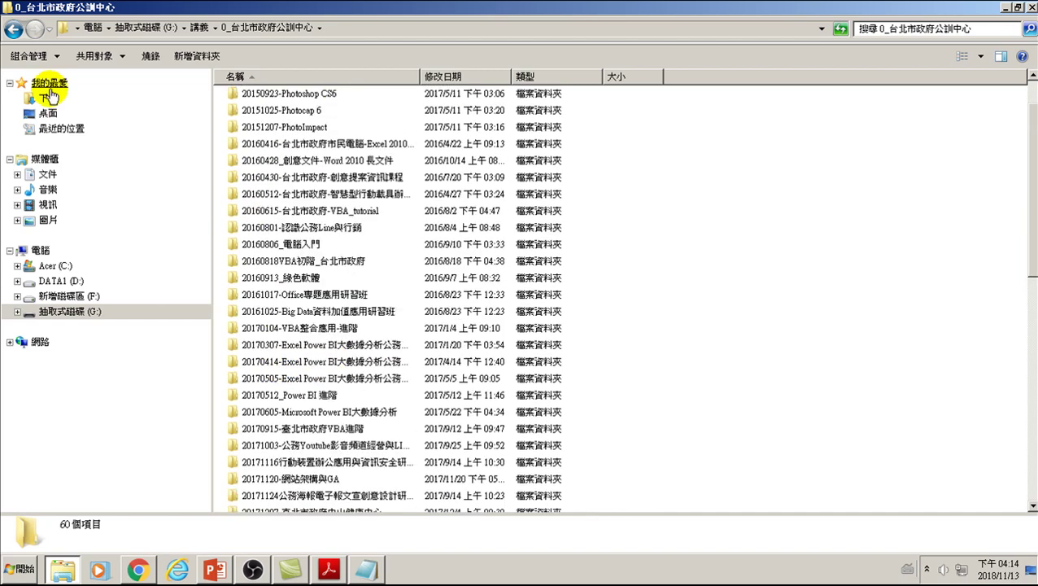
Return to 講義 and open 20181101_環保署毒物及化學物質局 > 空氣品質監控日值, selecting the January 2009 file.
left_click(12, 31)
scroll(276, 382, "down", 2)
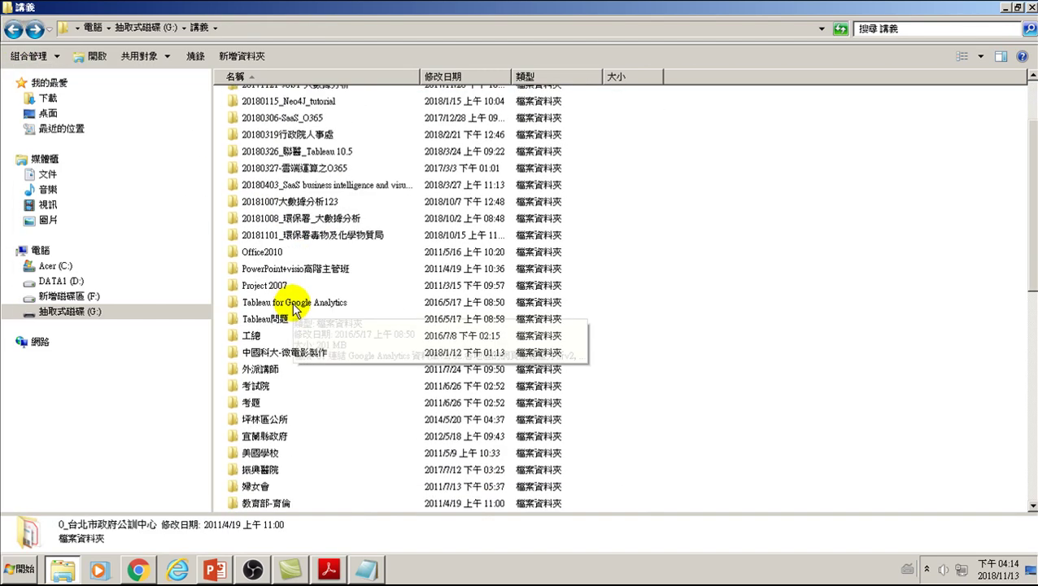
scroll(293, 395, "down", 3)
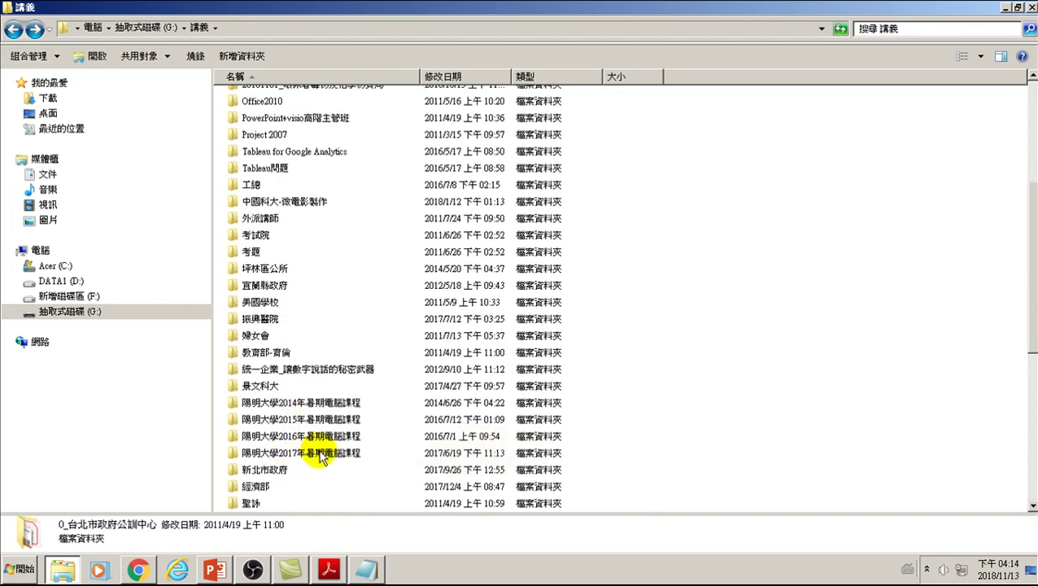
double_click(315, 340)
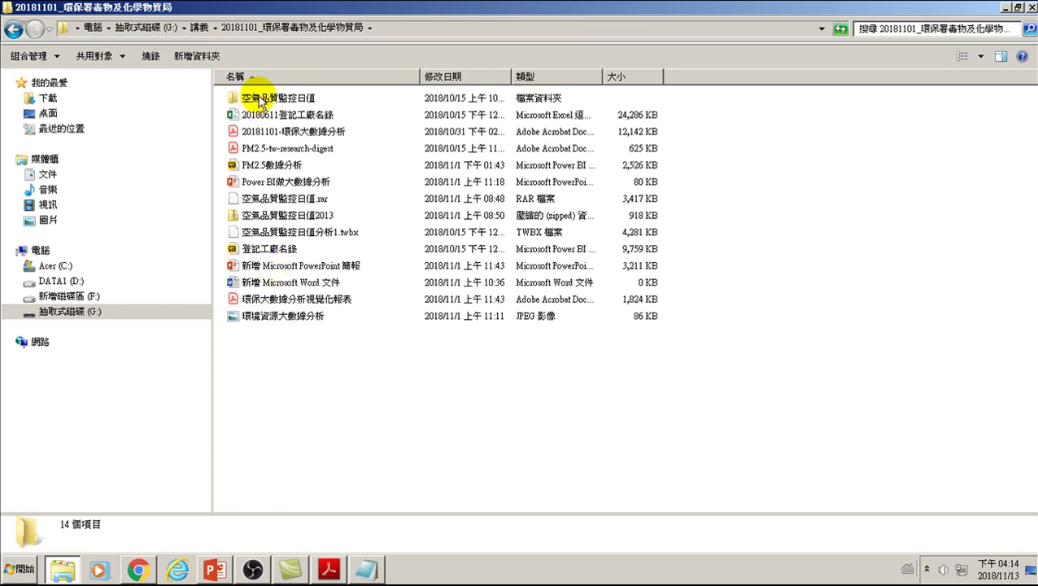
double_click(257, 98)
left_click(254, 101)
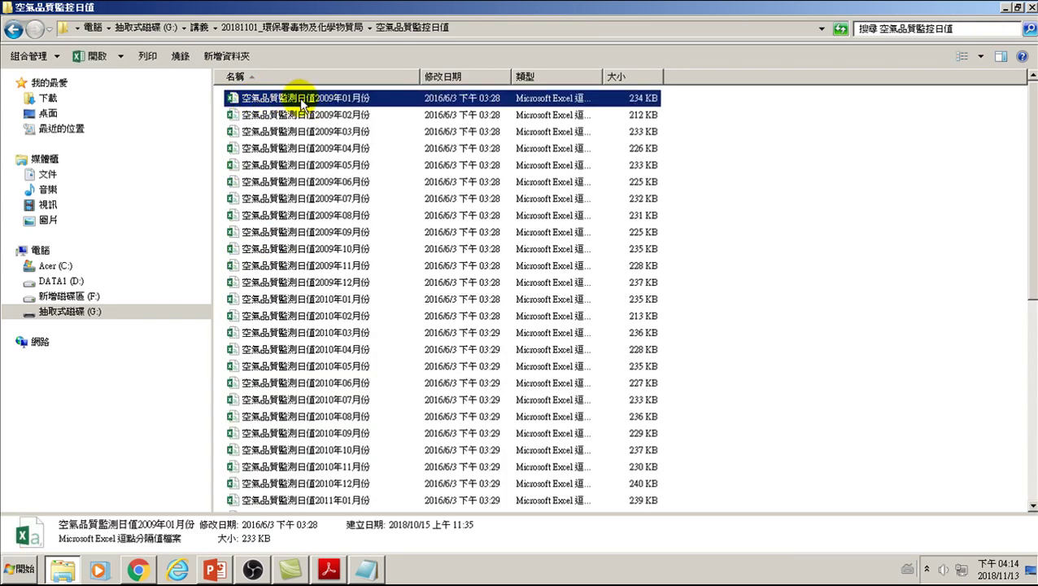
double_click(350, 98)
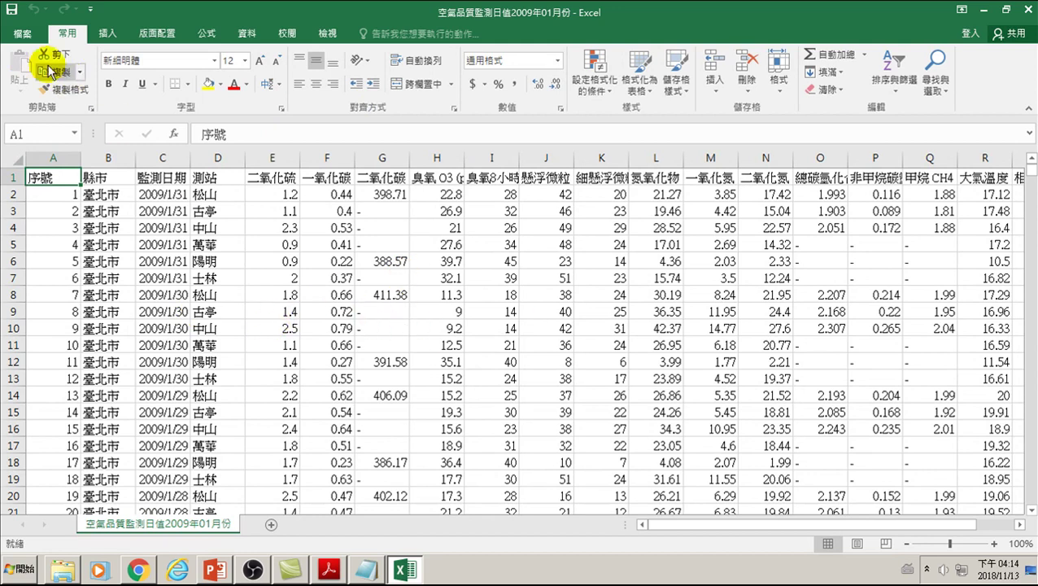
left_click(1025, 10)
double_click(286, 114)
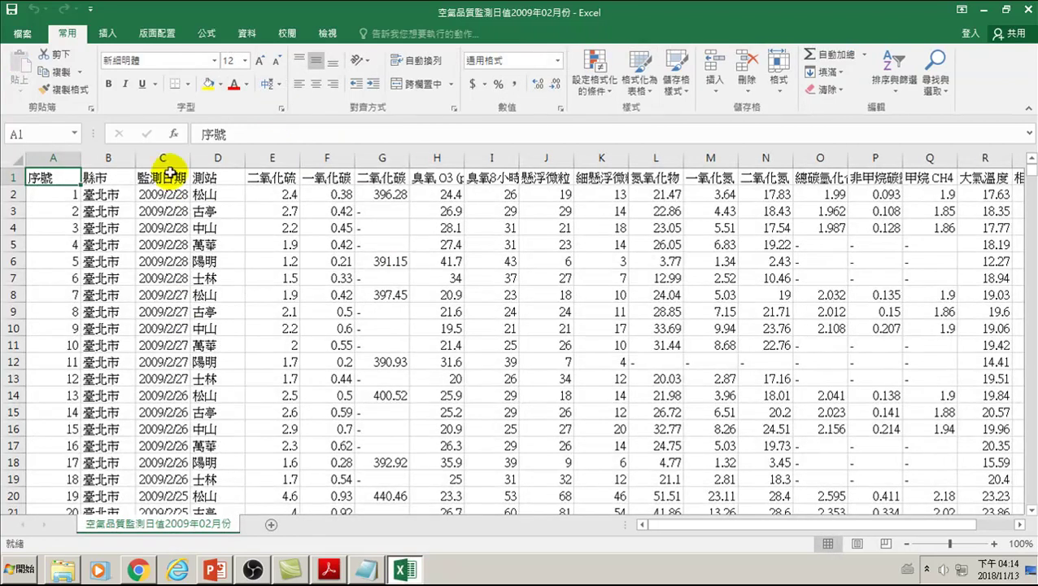
left_click(165, 155)
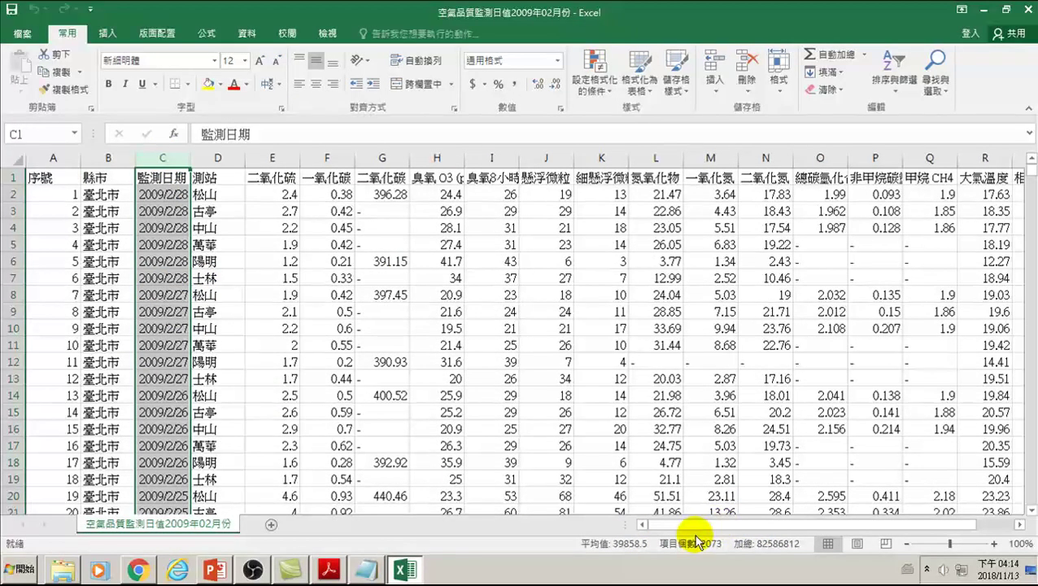
left_click(1029, 10)
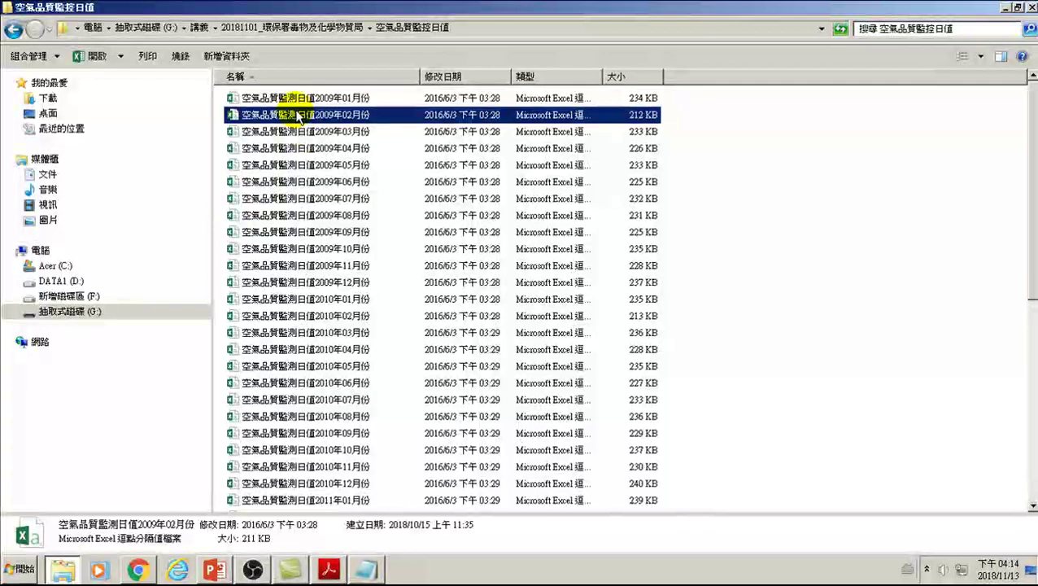
scroll(297, 130, "down", 2)
scroll(299, 114, "up", 2)
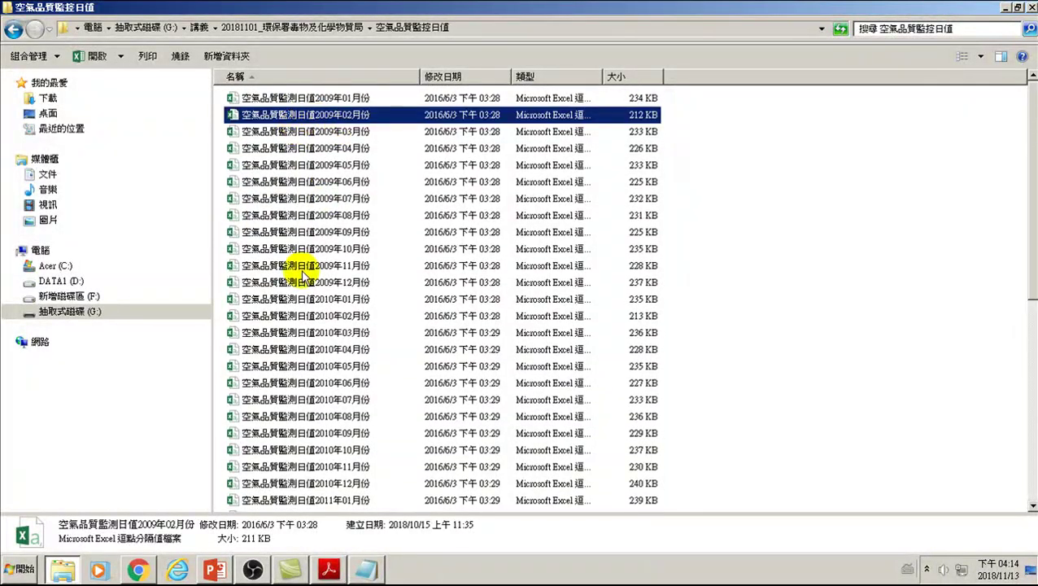
scroll(302, 269, "down", 8)
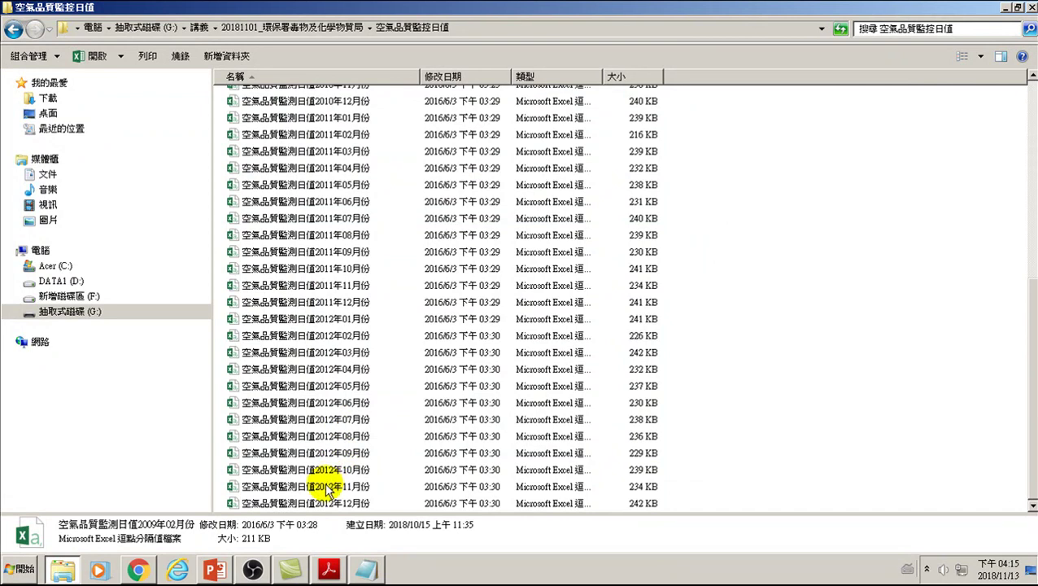
left_click(330, 504)
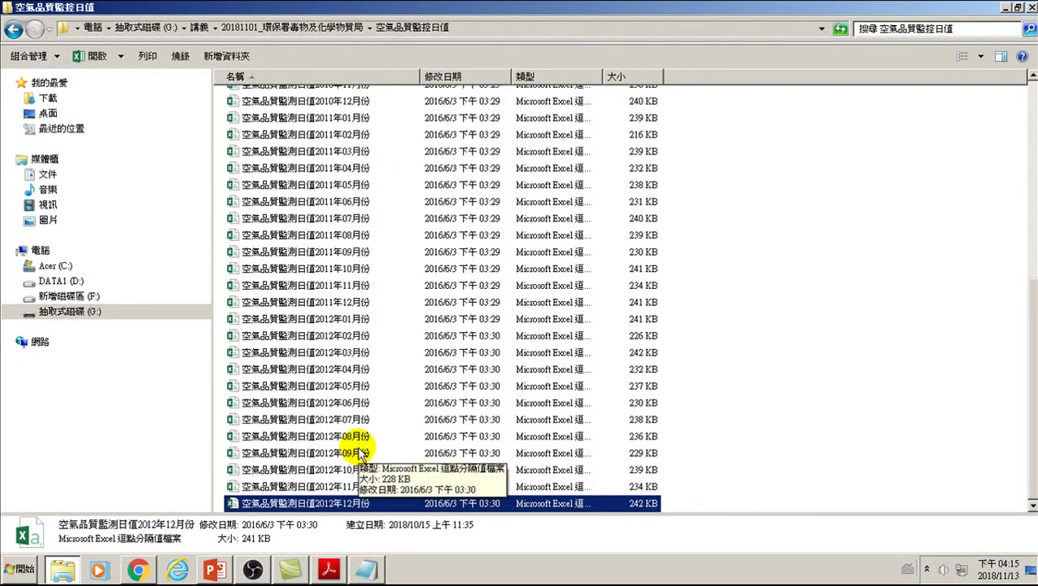
left_click(4, 569)
Launch Power BI Desktop and choose Folder from Get Data's File connectors.
left_click(78, 238)
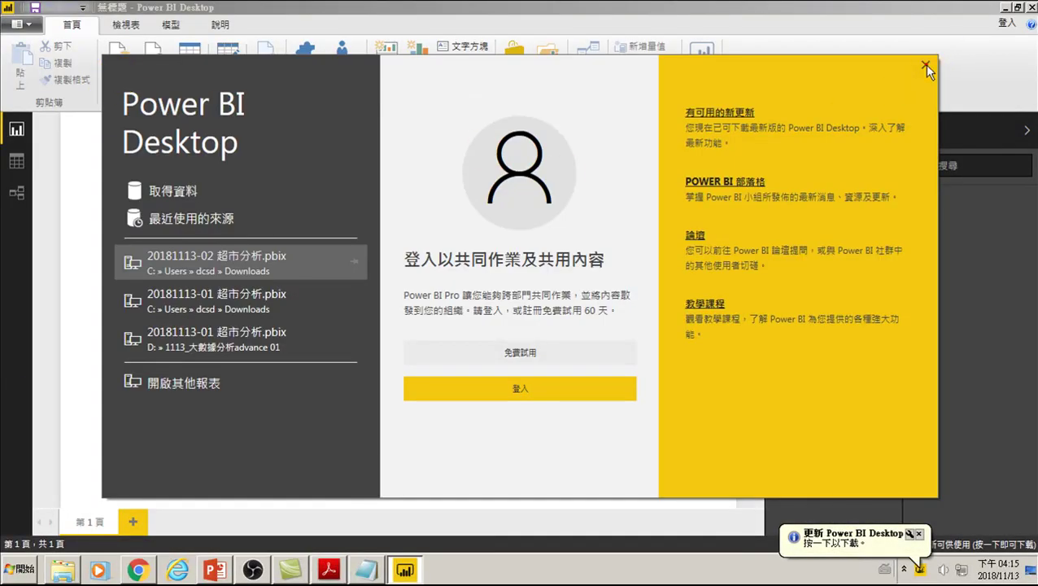
left_click(924, 64)
left_click(116, 78)
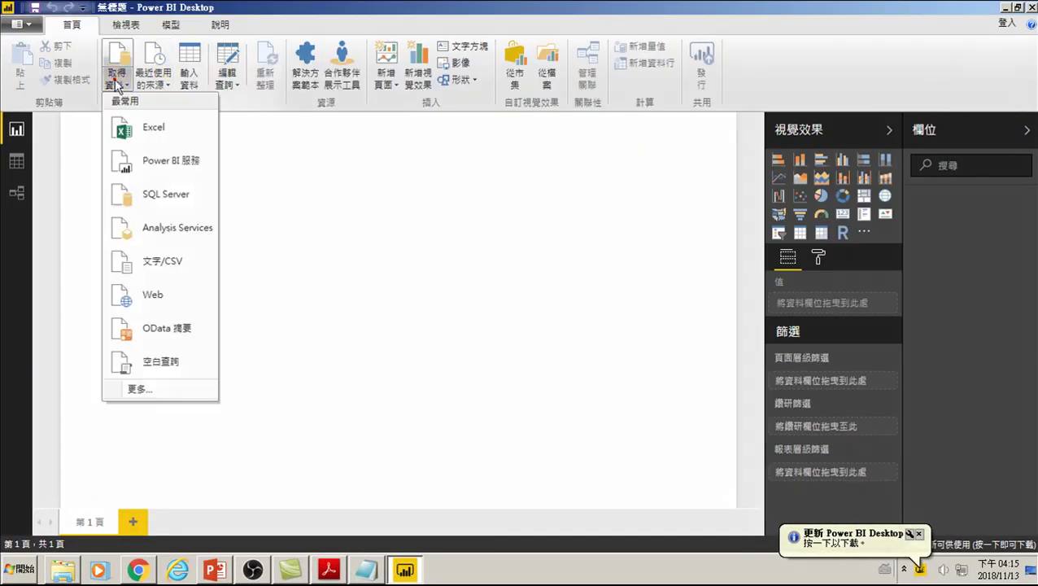
left_click(139, 391)
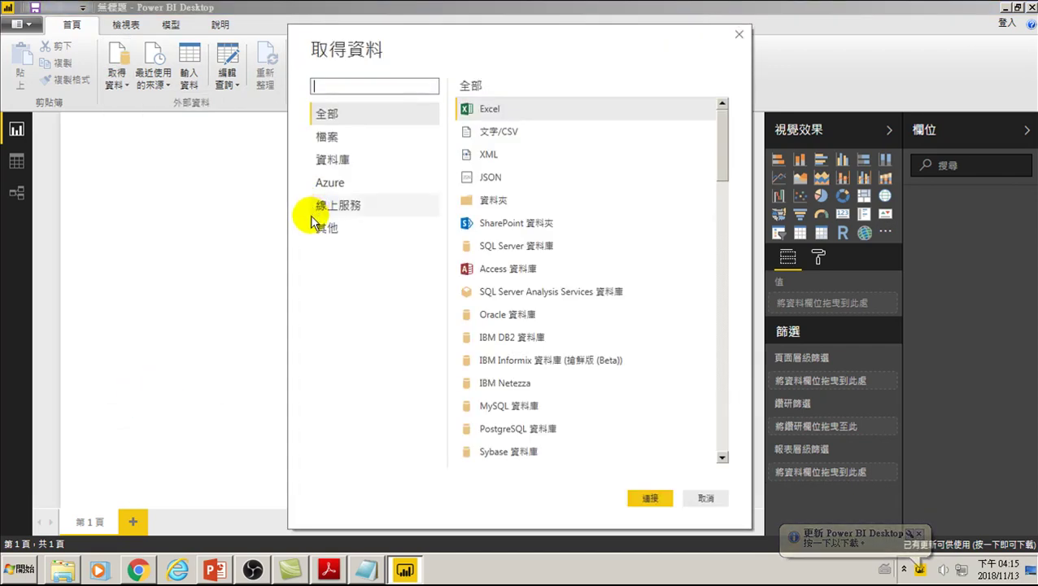
left_click(325, 136)
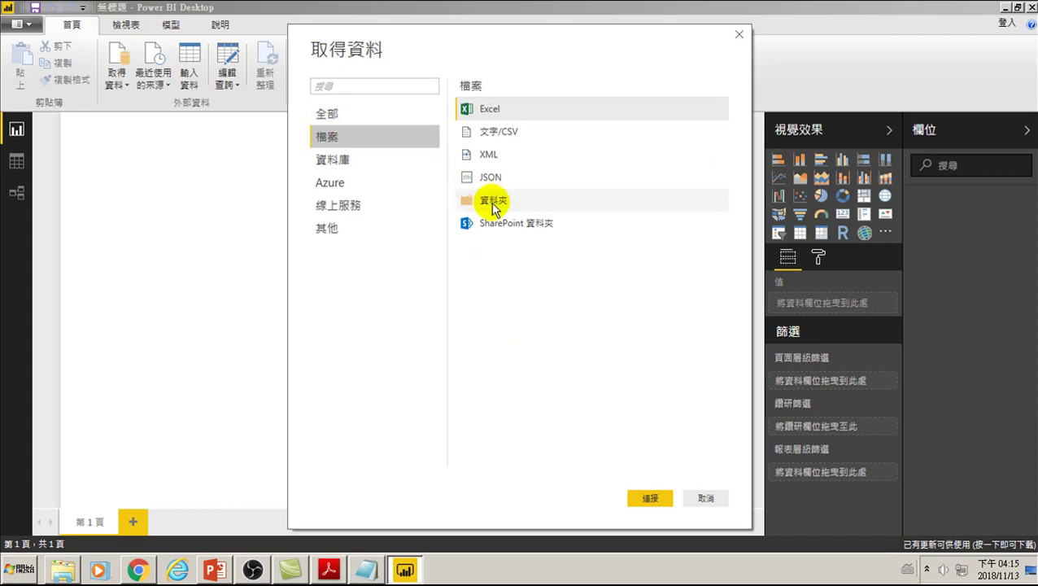
left_click(494, 204)
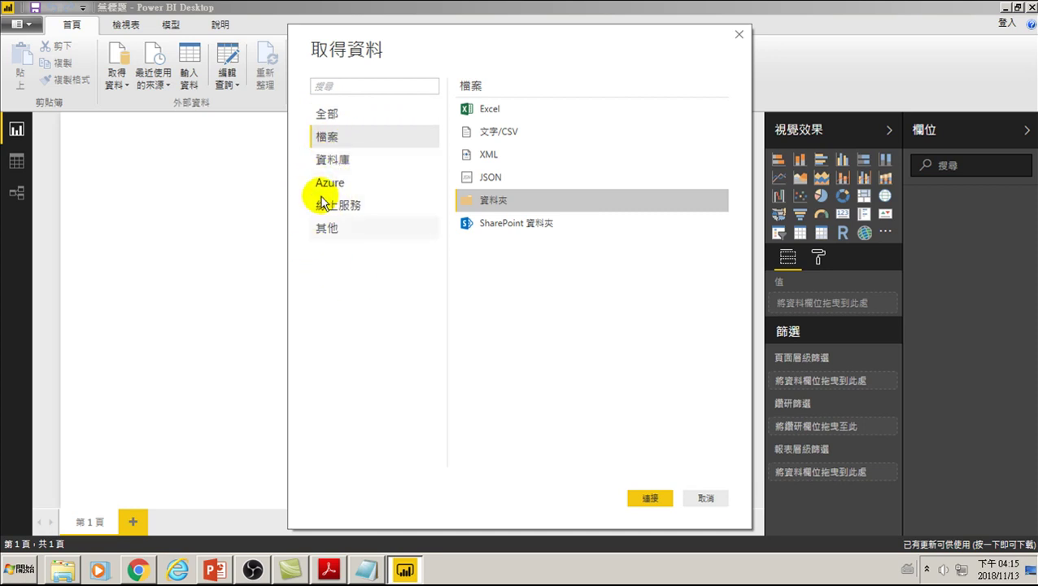
double_click(488, 205)
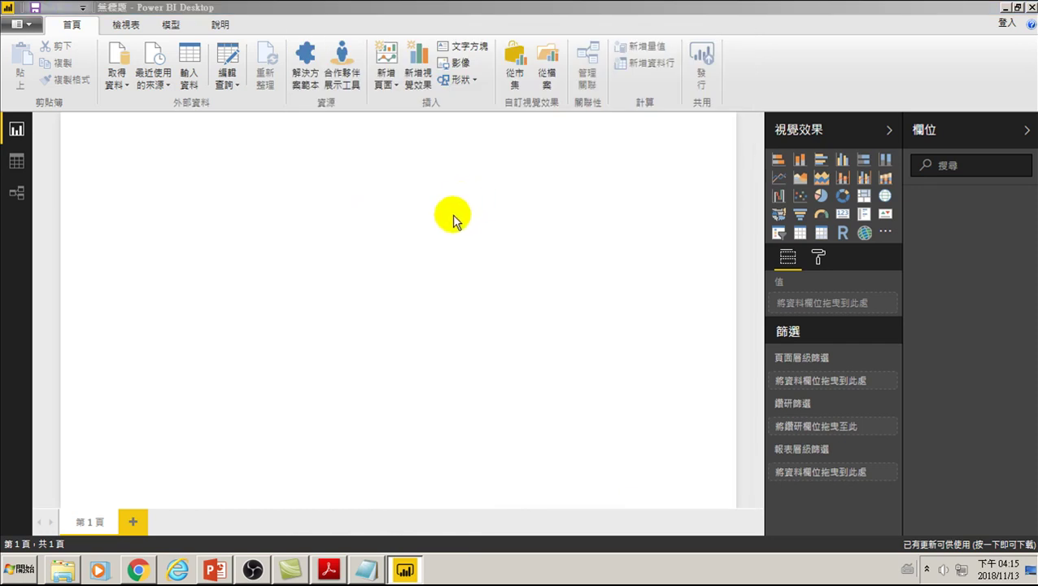
Browse for the source folder and expand the G: drive in the folder tree.
left_click(639, 262)
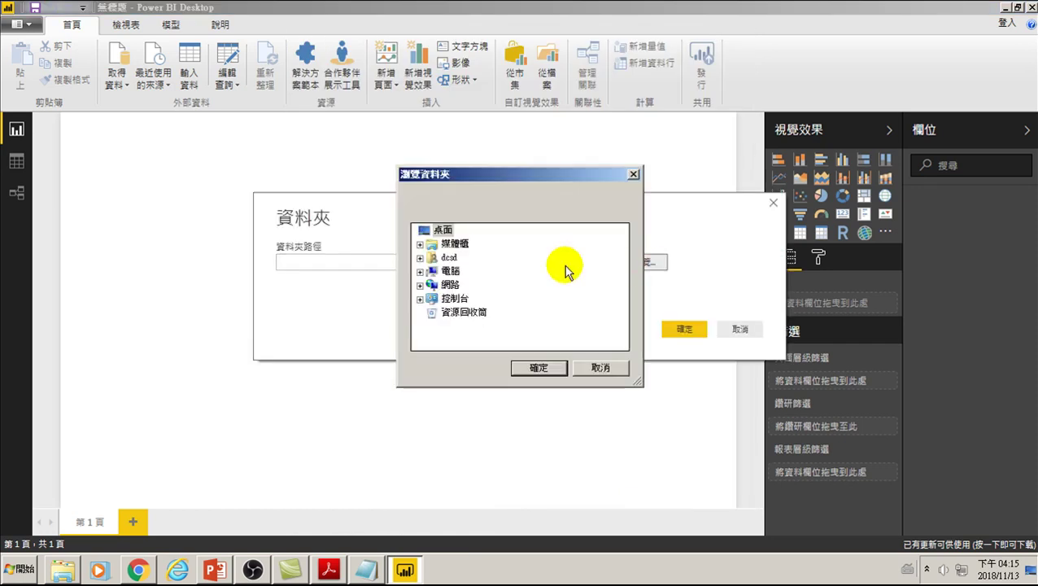
left_click(420, 271)
left_click(480, 339)
double_click(480, 340)
scroll(498, 298, "down", 1)
scroll(488, 301, "down", 2)
scroll(468, 305, "down", 3)
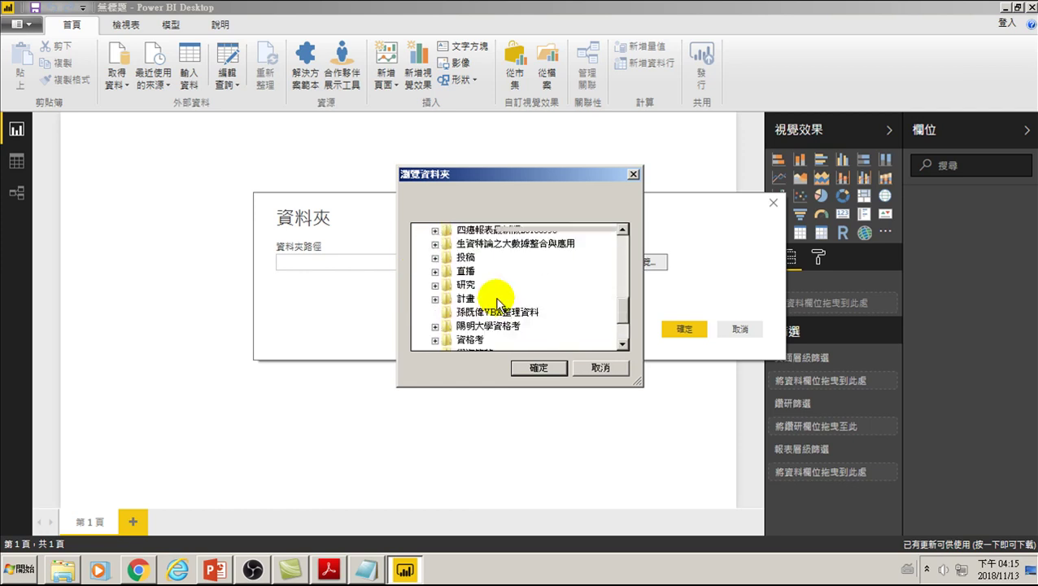
scroll(470, 304, "down", 2)
Pick 講義\20181101_環保署毒物及化學物質局\空氣品質監控日值 as the folder path.
left_click(466, 298)
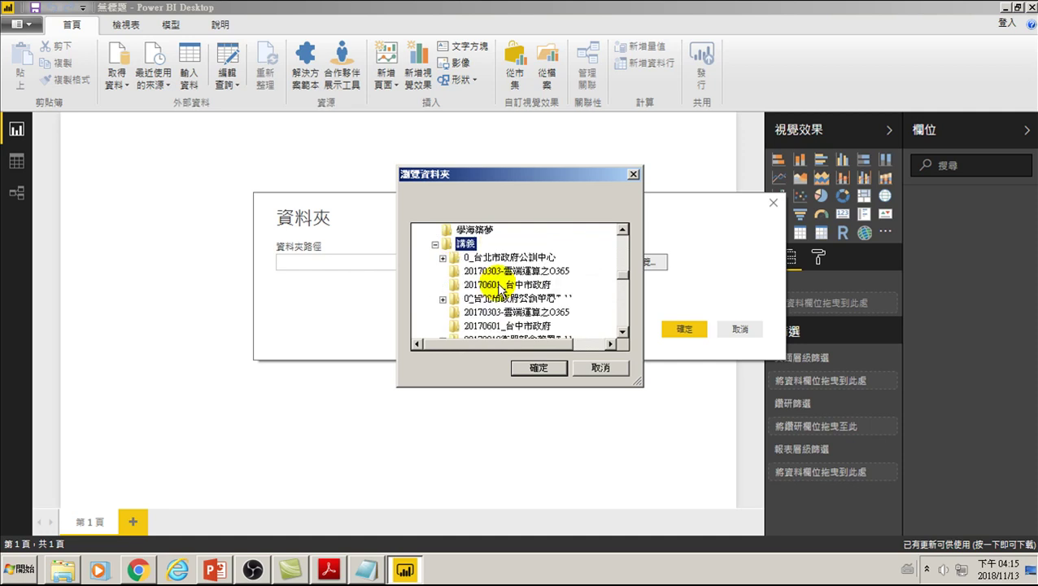
scroll(521, 301, "down", 2)
scroll(534, 301, "down", 1)
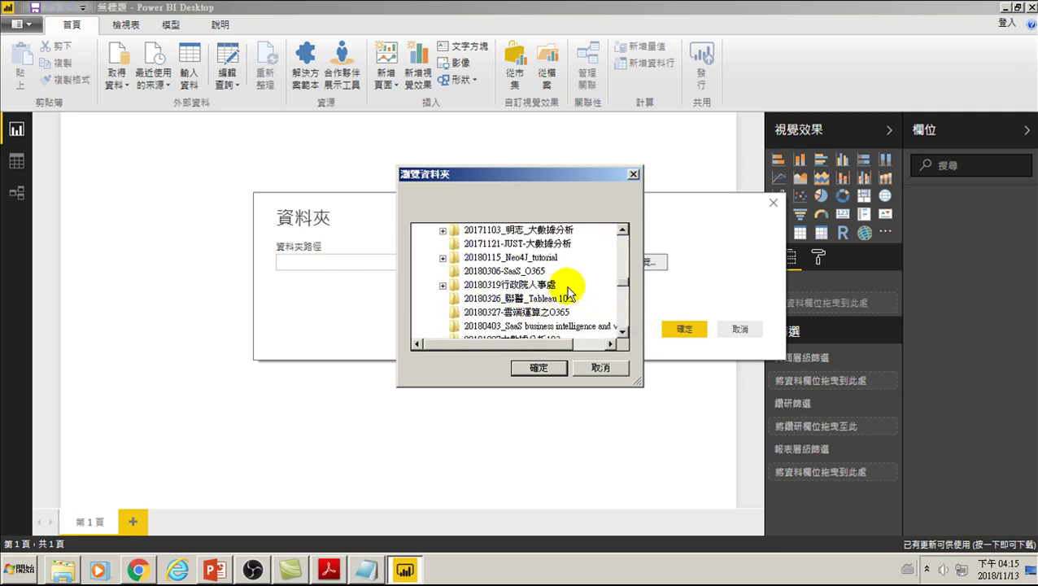
scroll(567, 292, "down", 2)
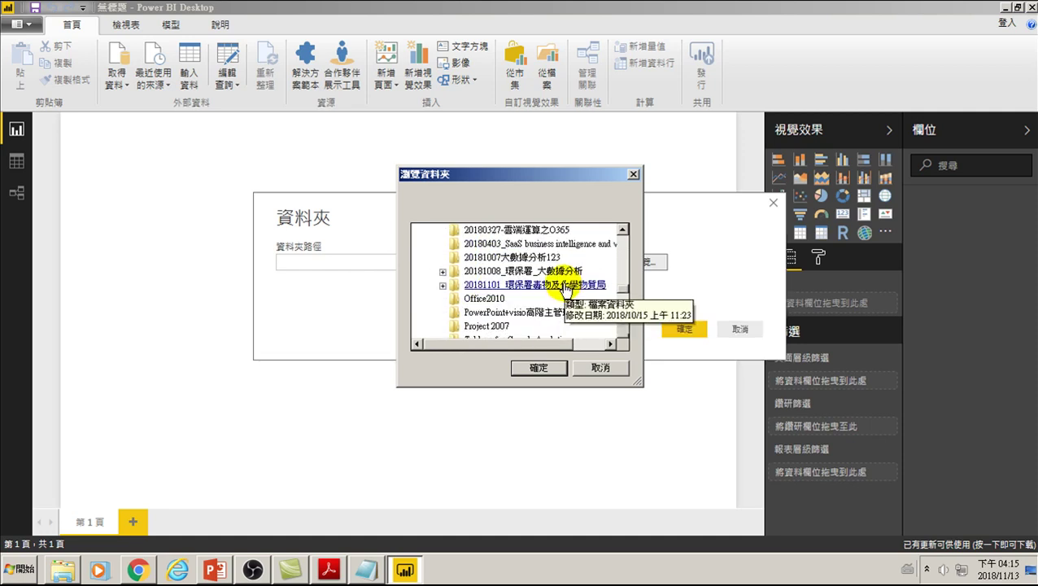
left_click(568, 287)
scroll(512, 269, "down", 2)
scroll(511, 257, "up", 1)
left_click(494, 258)
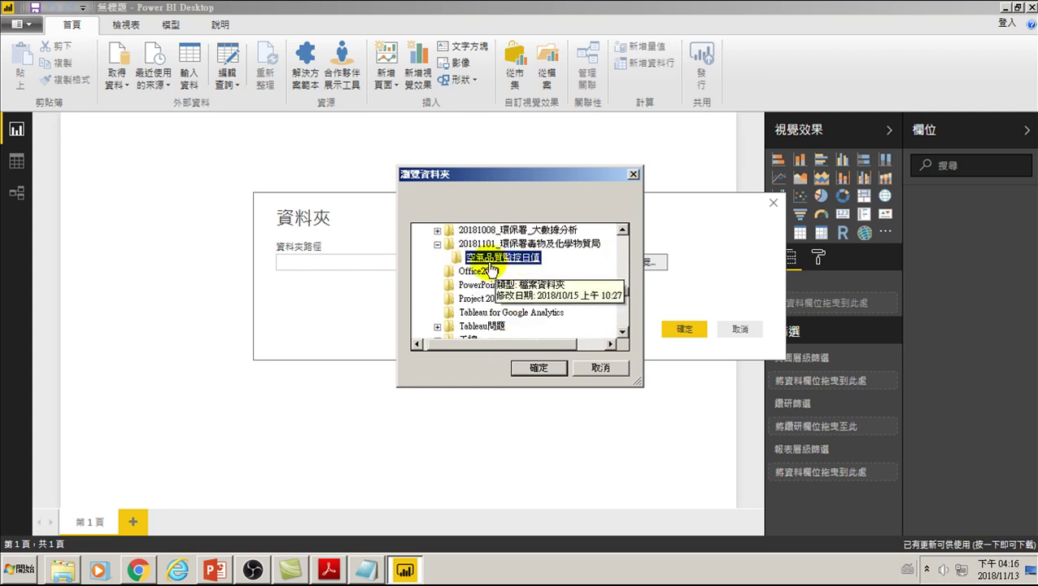
left_click(539, 367)
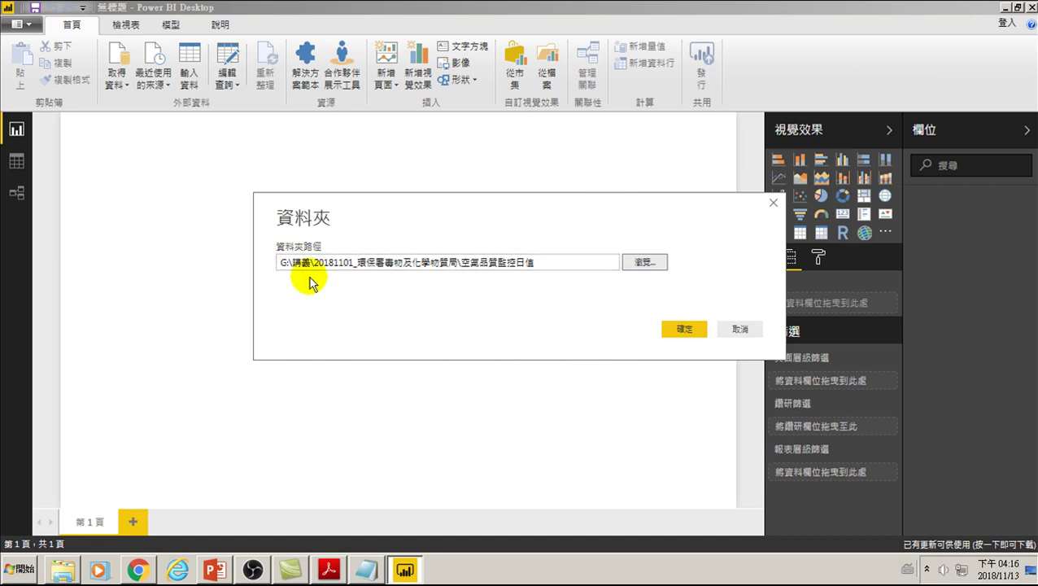
Confirm the folder path, then choose Combine & Load for the listed CSV files.
left_click(678, 331)
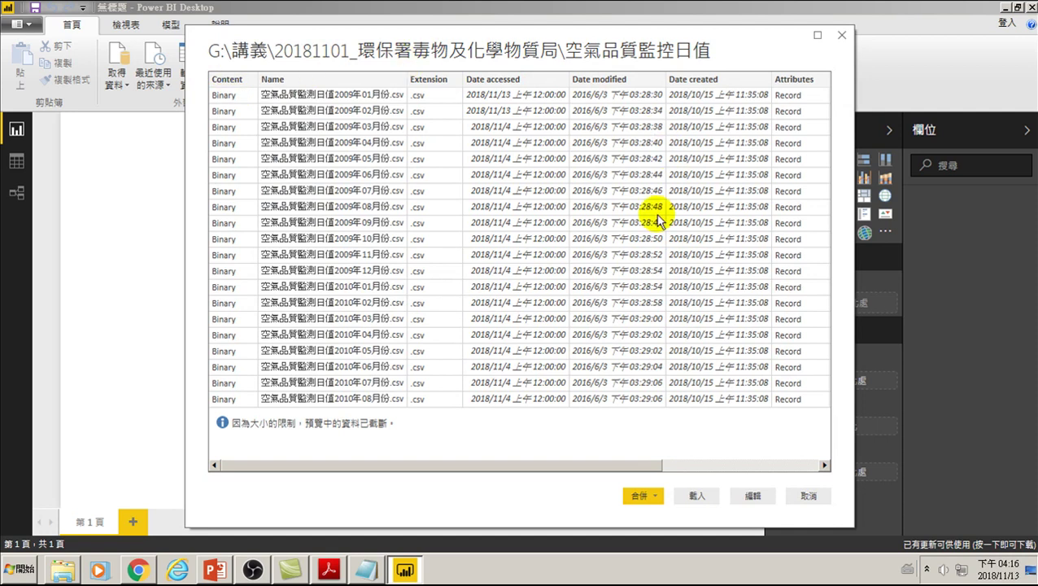
left_click(651, 496)
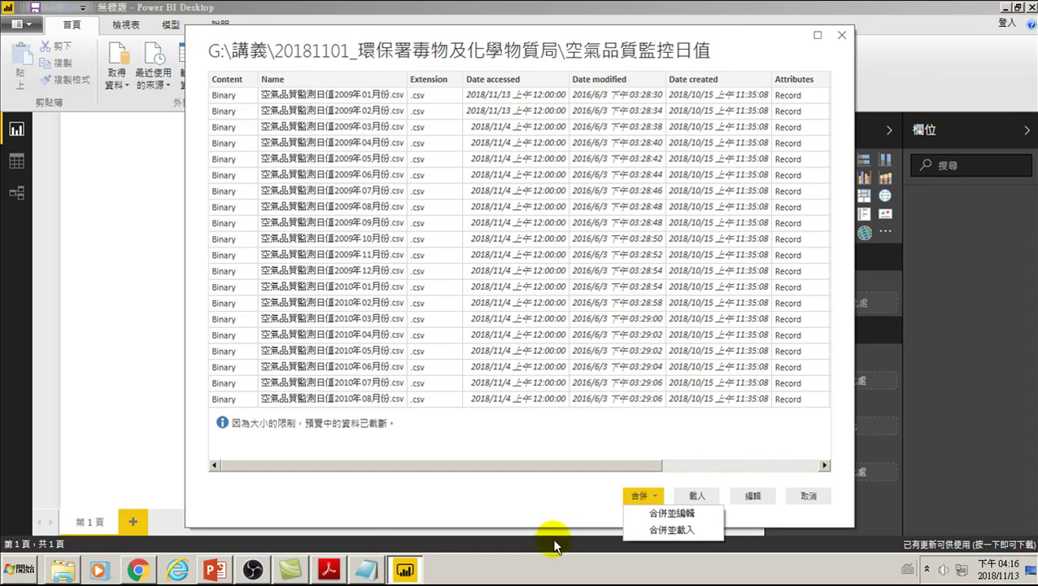
left_click(657, 529)
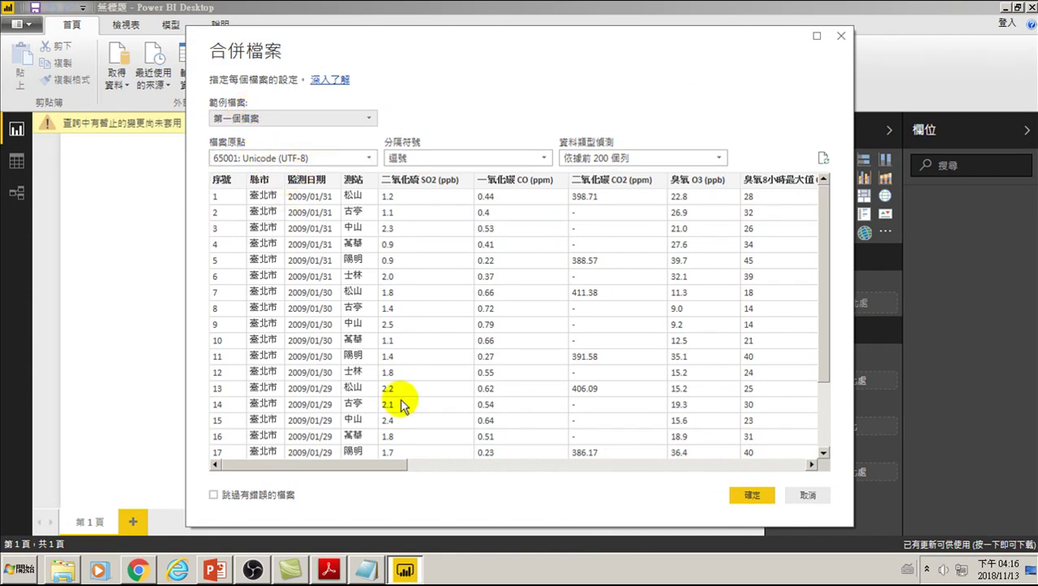
Accept First file as the sample and load the combined 空氣品質監控日值 query.
left_click(765, 501)
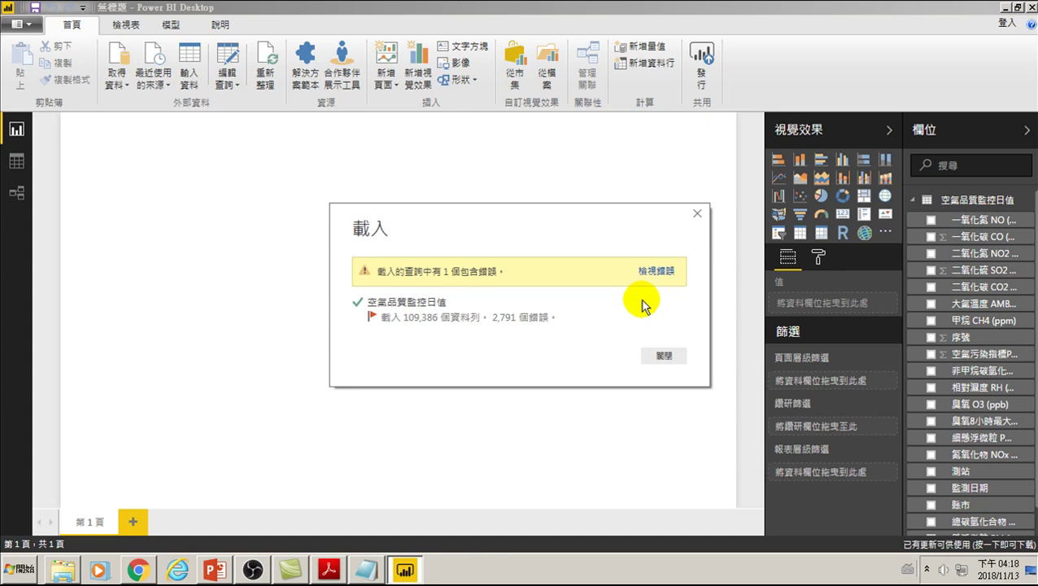
Close the load summary and browse the 空氣品質監控日值 table's rows in Data view.
left_click(665, 355)
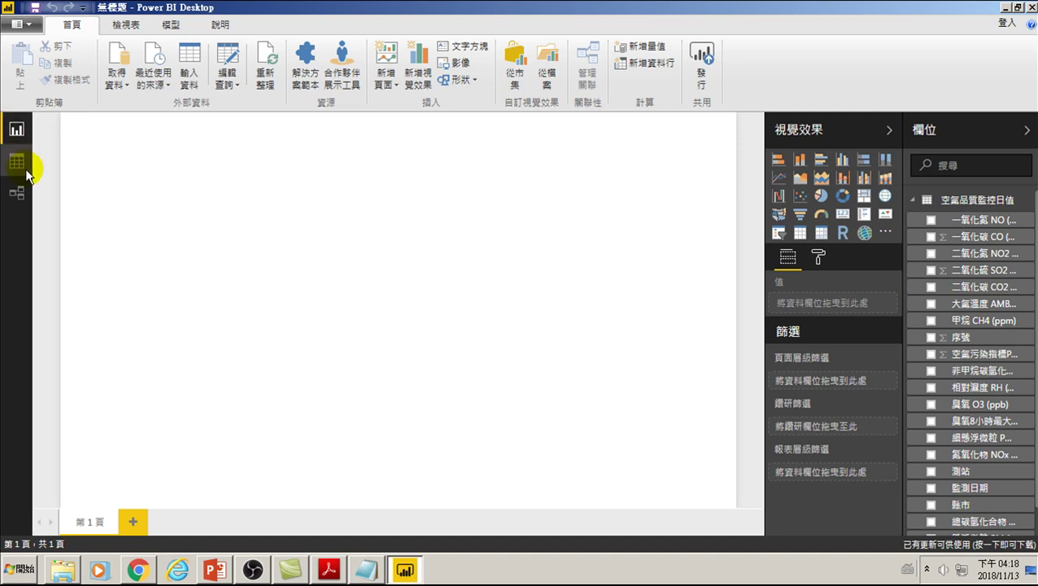
left_click(15, 161)
scroll(151, 294, "down", 10)
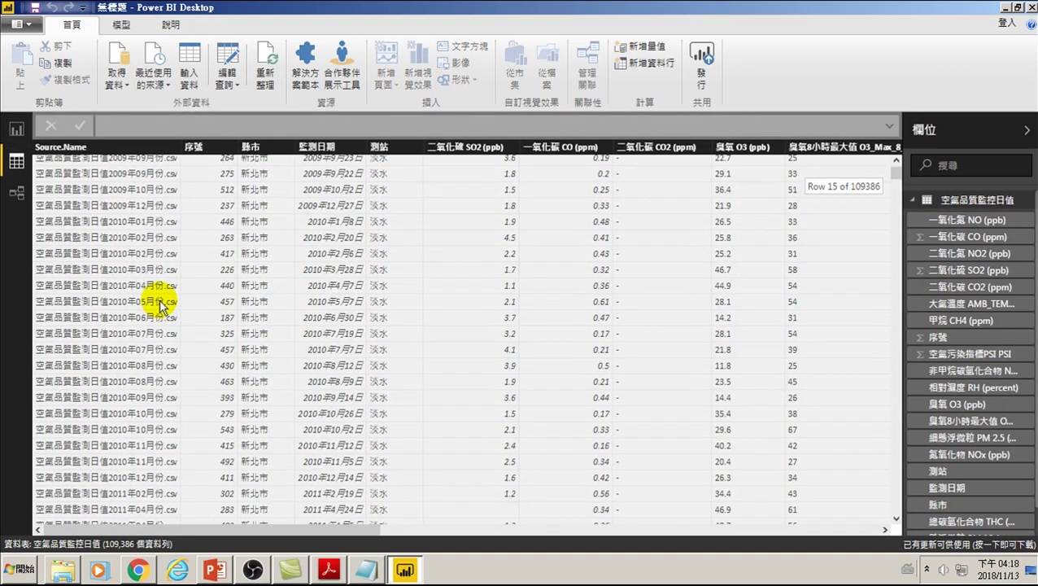
scroll(470, 276, "down", 2)
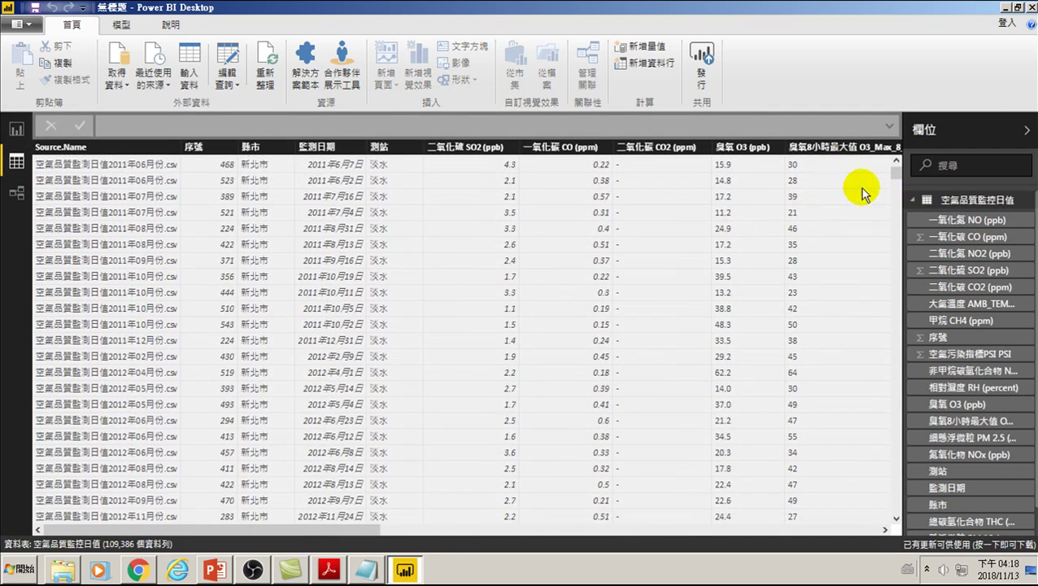
left_click_drag(896, 171, 896, 188)
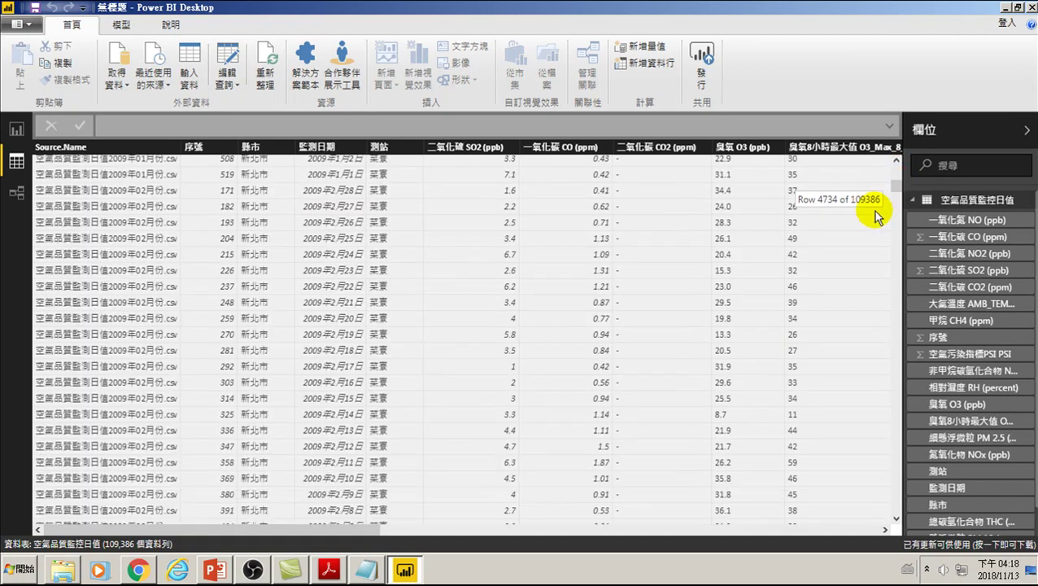